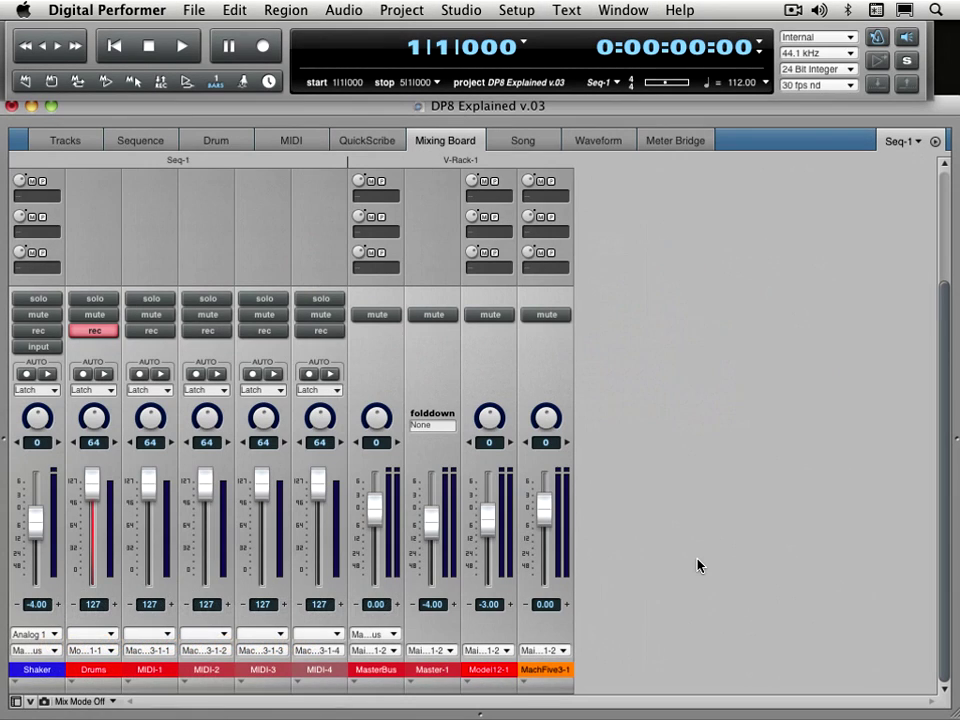
Step: Route the Model12-1 and MachFive3-1 strip outputs to MasterBus (Stereo) instead of Main Out 1-2
{"action": "left_click", "coordinate": [490, 651]}
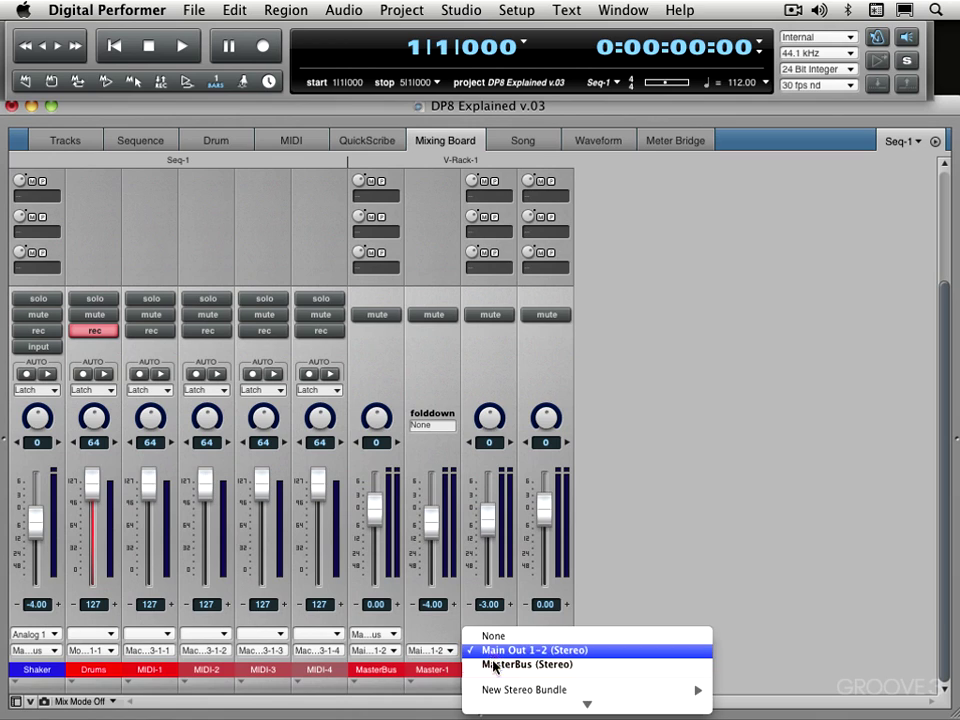
{"action": "left_click", "coordinate": [494, 665]}
{"action": "left_click", "coordinate": [545, 651]}
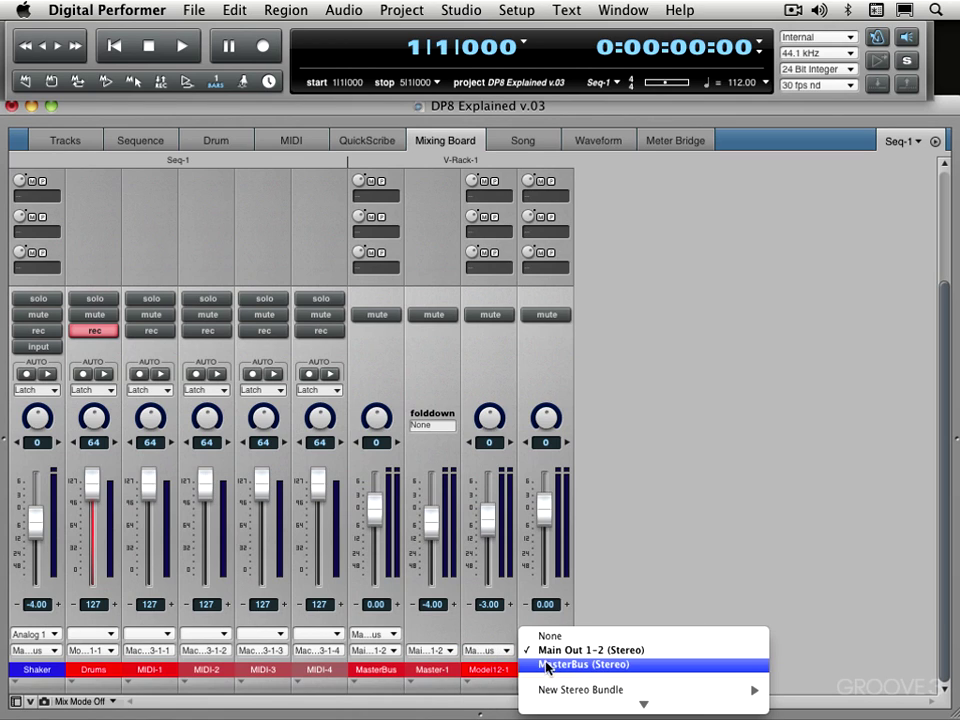
{"action": "left_click", "coordinate": [546, 666]}
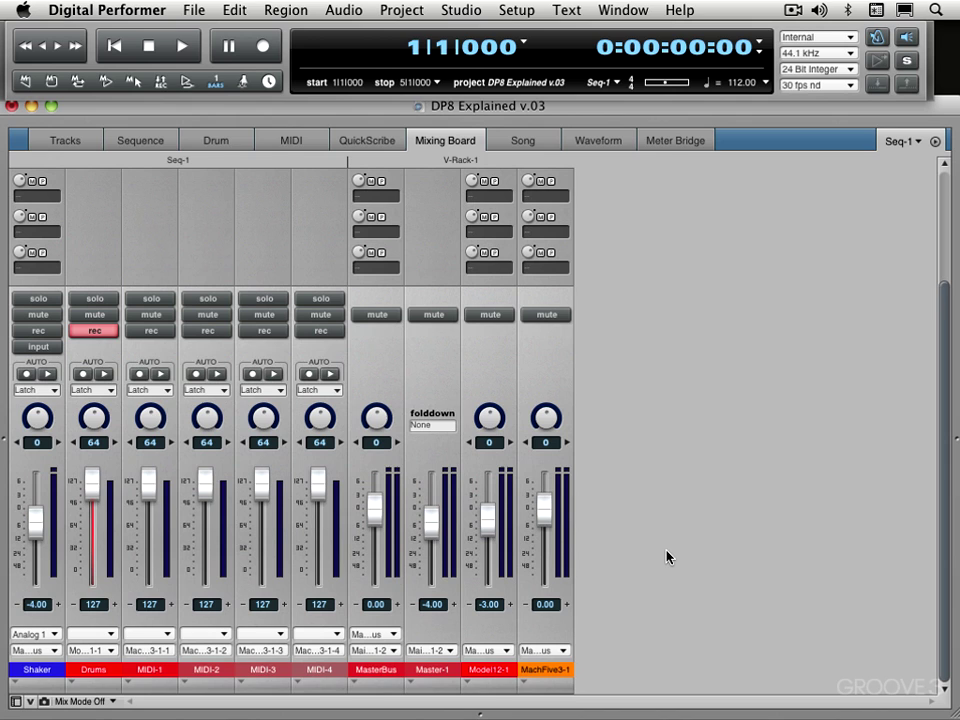
Step: Show the Sequence editor and keep the Control Panel as a separate floating window in preferences
{"action": "key", "text": "shift+s"}
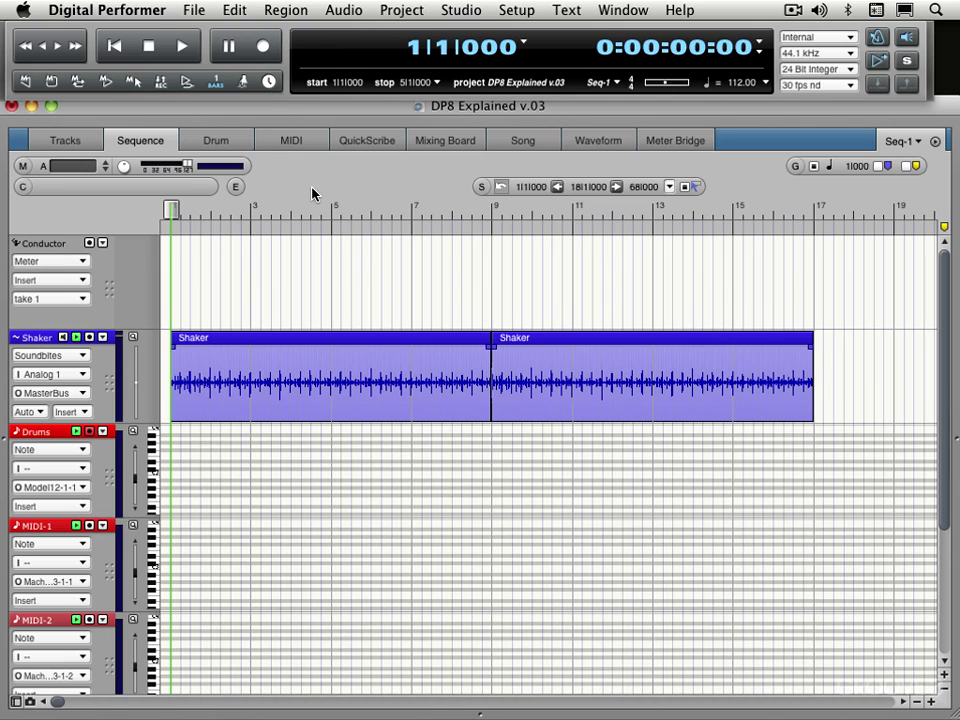
{"action": "key", "text": "super+comma"}
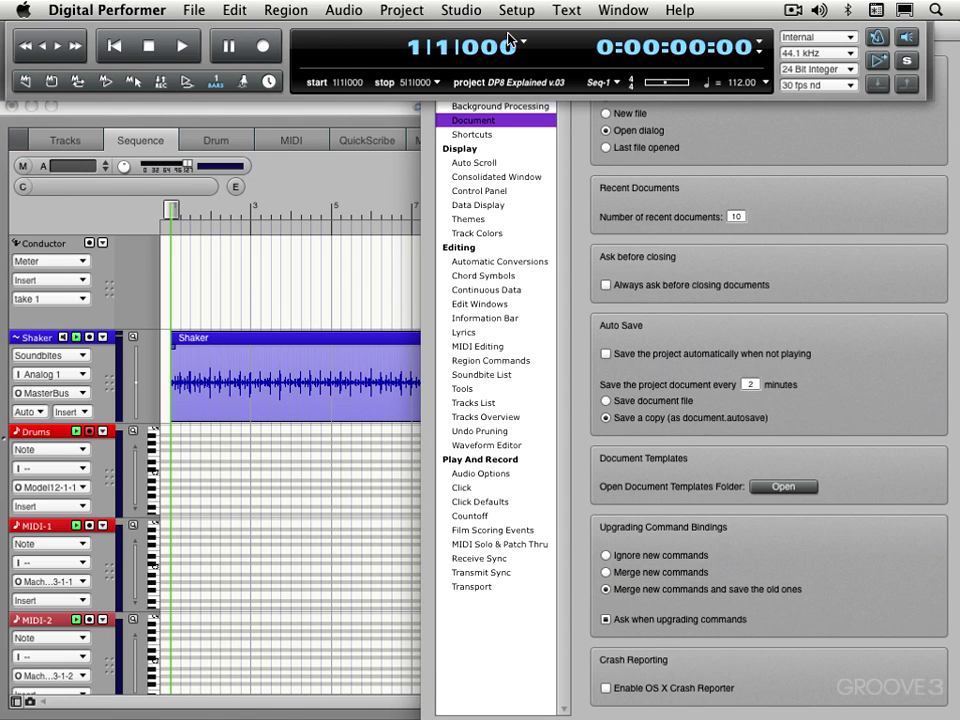
{"action": "left_click_drag", "start_coordinate": [953, 30], "coordinate": [591, 110]}
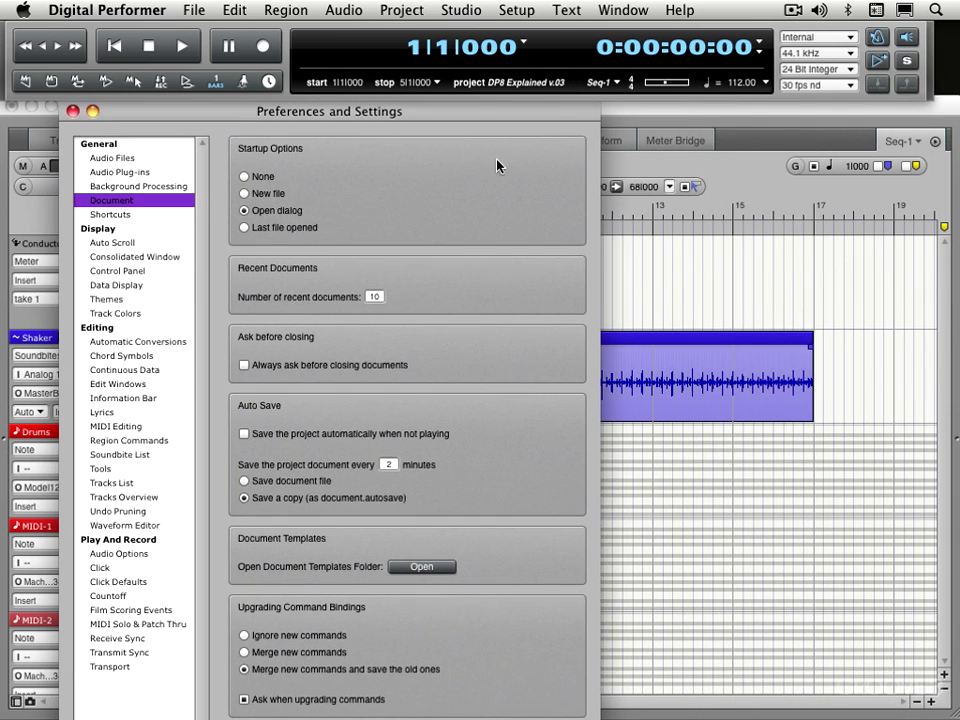
{"action": "left_click", "coordinate": [112, 273]}
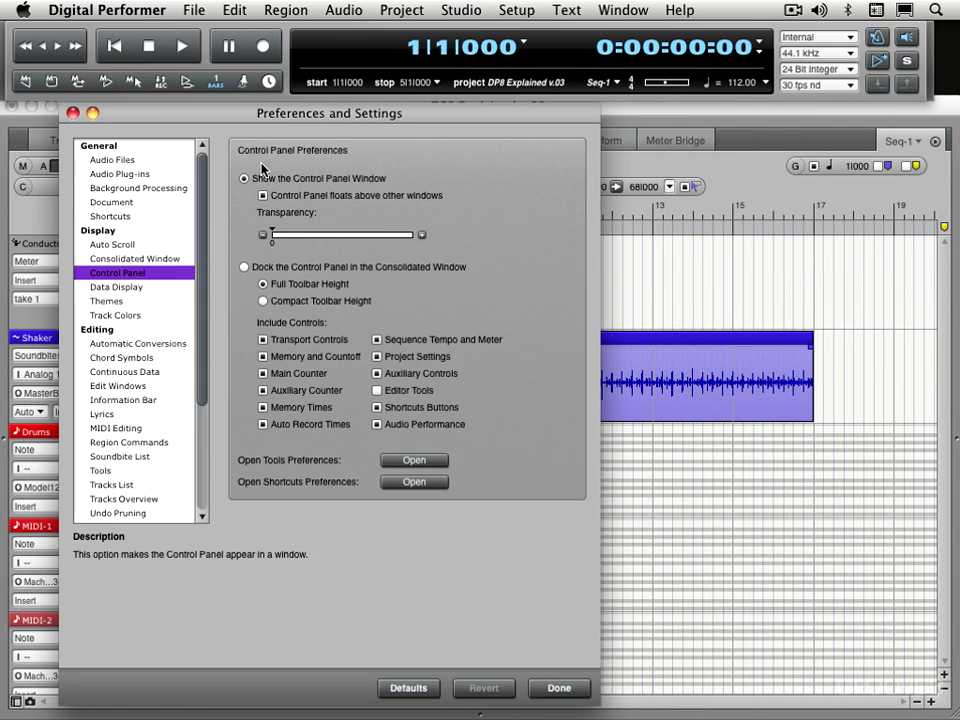
{"action": "left_click", "coordinate": [243, 267]}
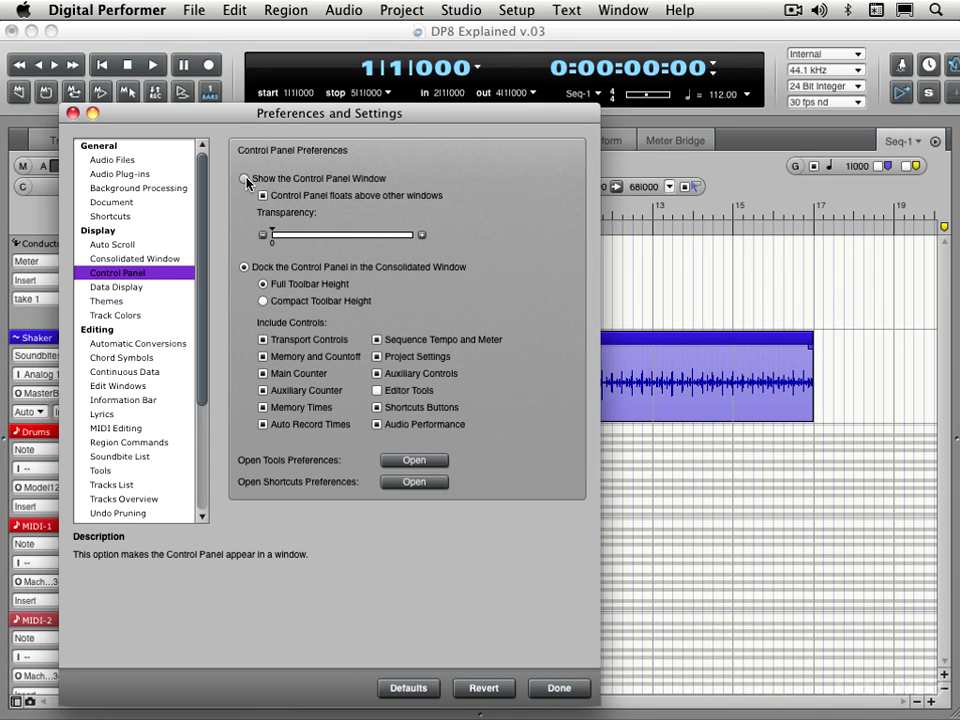
{"action": "left_click", "coordinate": [244, 179]}
{"action": "left_click", "coordinate": [573, 688]}
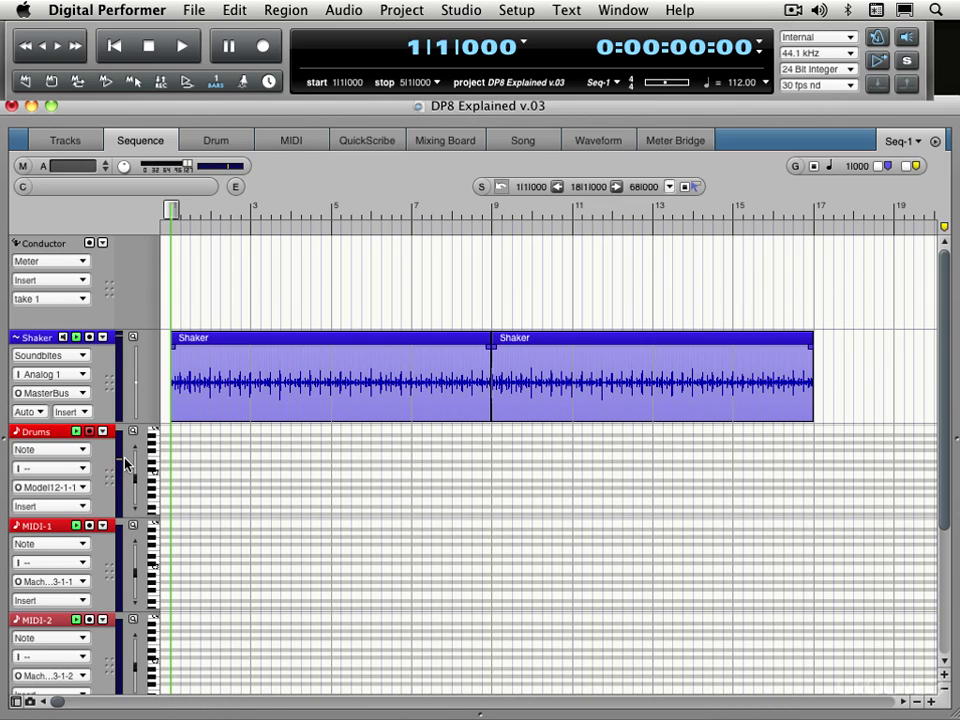
Step: Set the MIDI Input Filter to accept All except Controller 14
{"action": "left_click", "coordinate": [528, 12]}
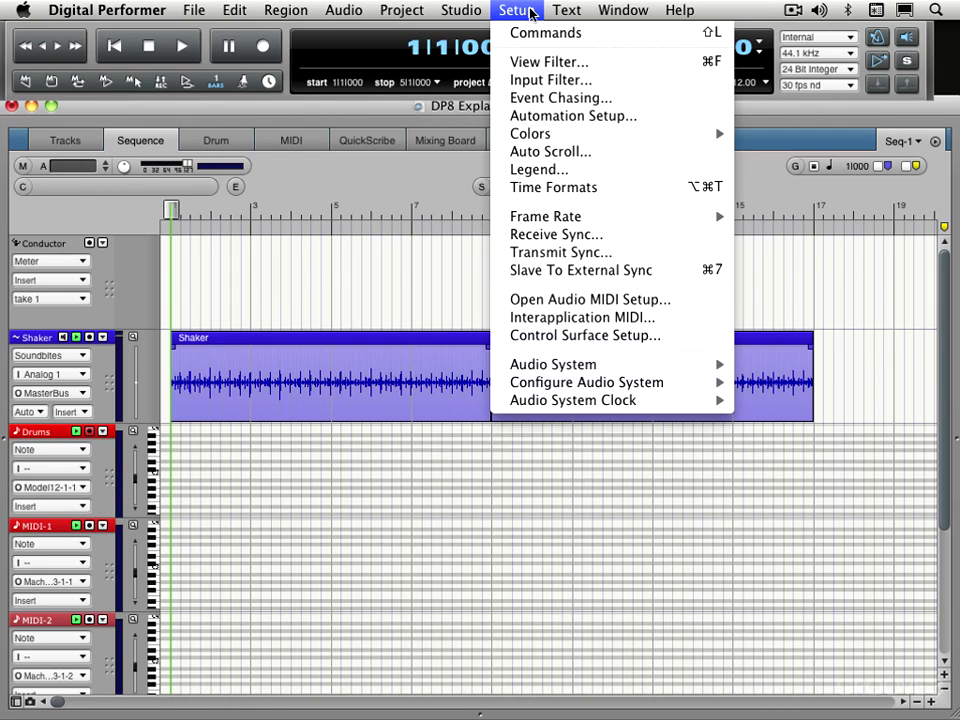
{"action": "left_click", "coordinate": [534, 79]}
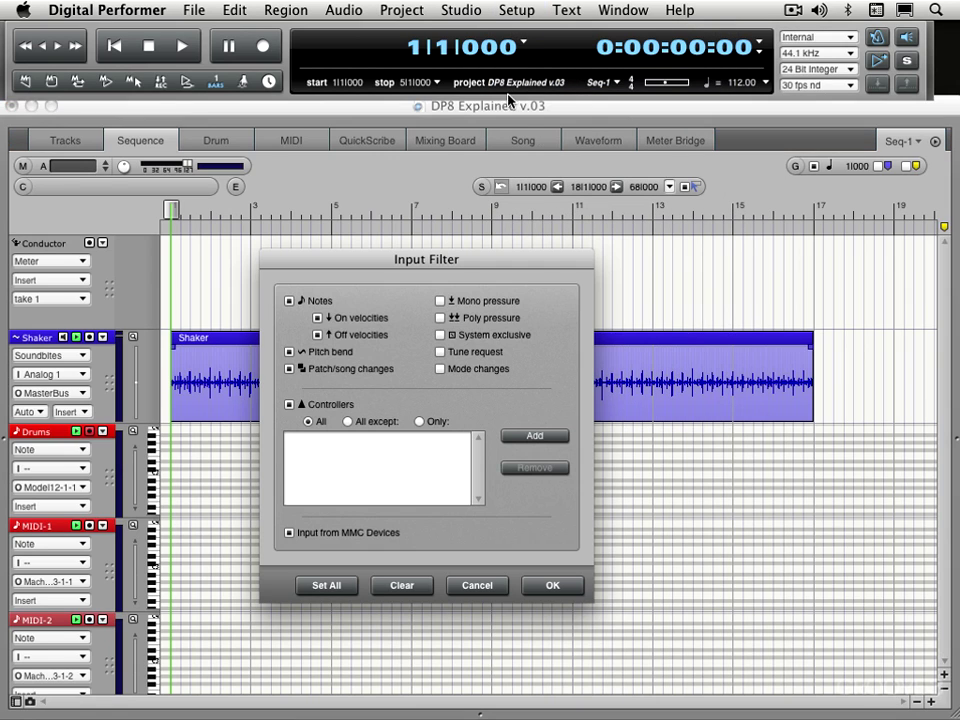
{"action": "left_click", "coordinate": [348, 422]}
{"action": "left_click", "coordinate": [533, 437]}
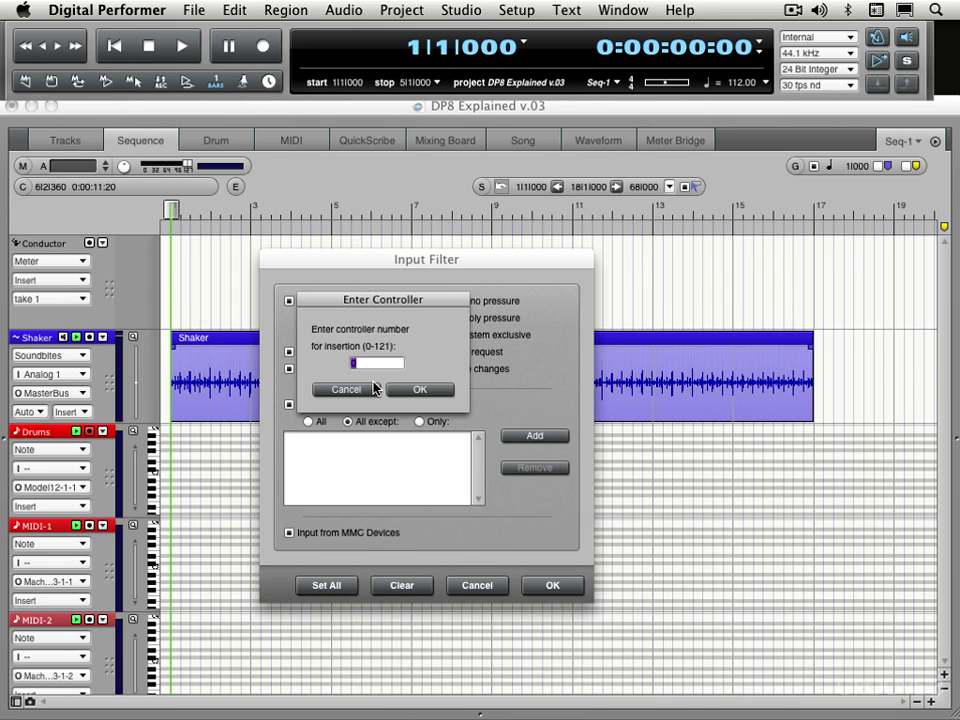
{"action": "type", "text": "14"}
{"action": "key", "text": "Return"}
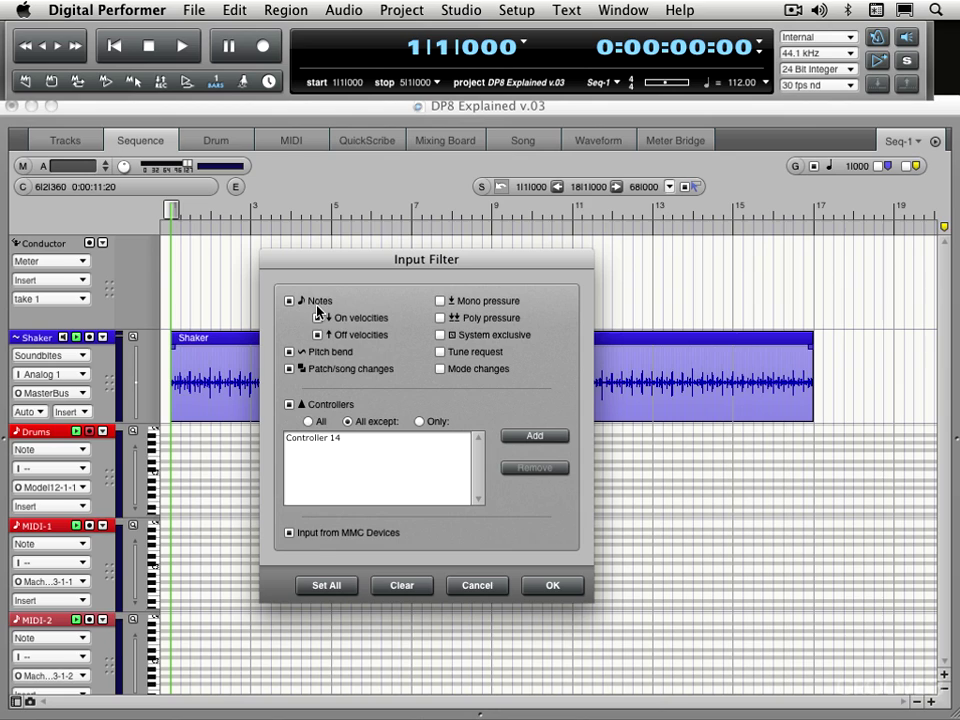
{"action": "left_click", "coordinate": [553, 586]}
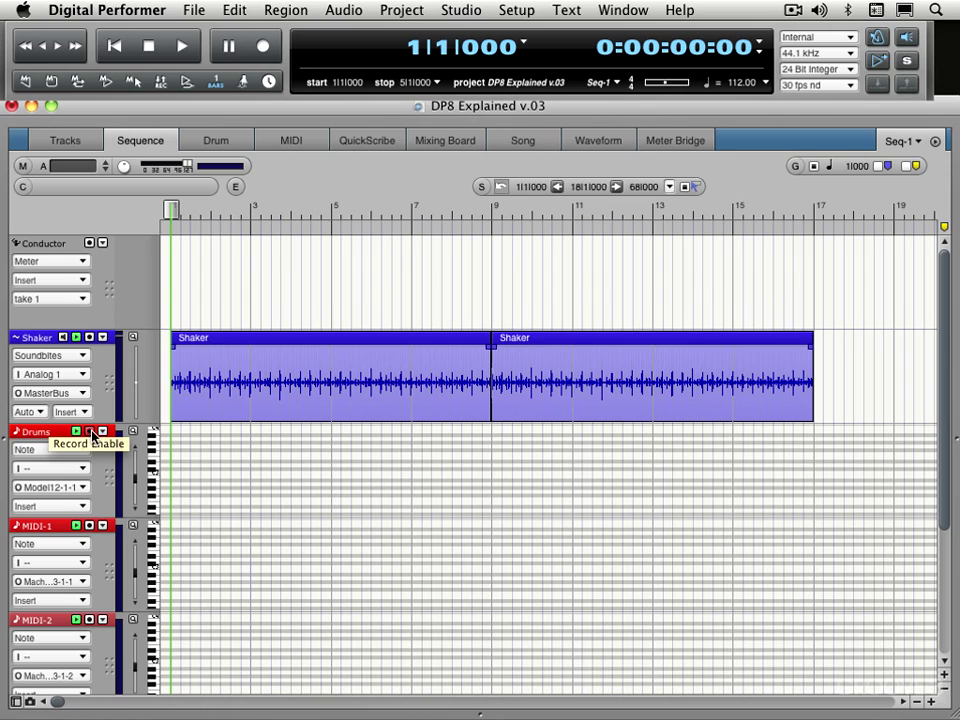
{"action": "left_click", "coordinate": [475, 9]}
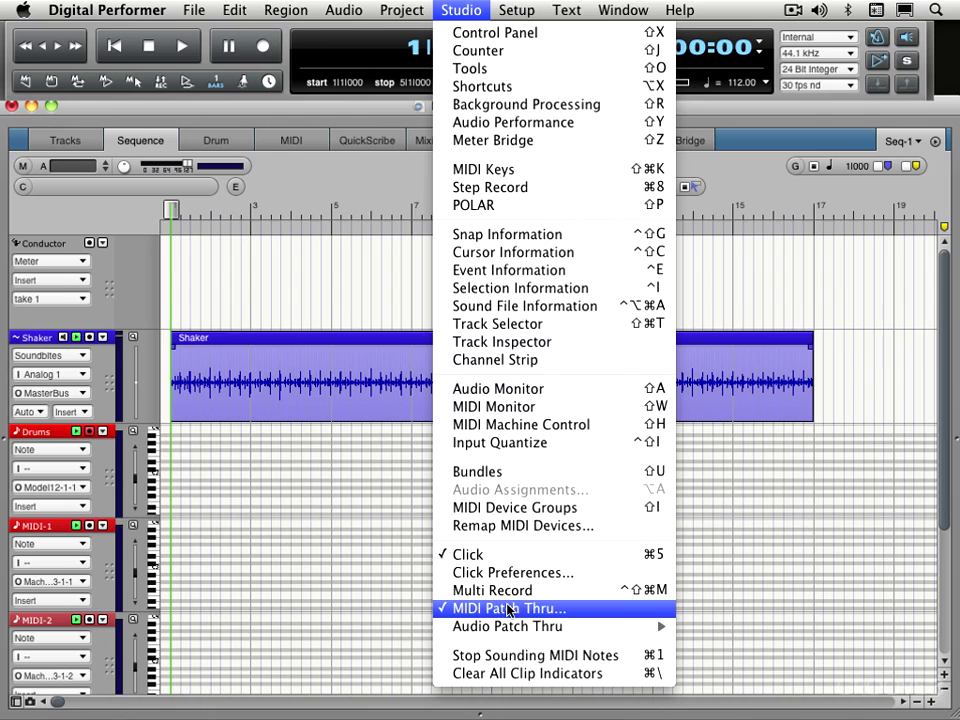
{"action": "left_click", "coordinate": [263, 540]}
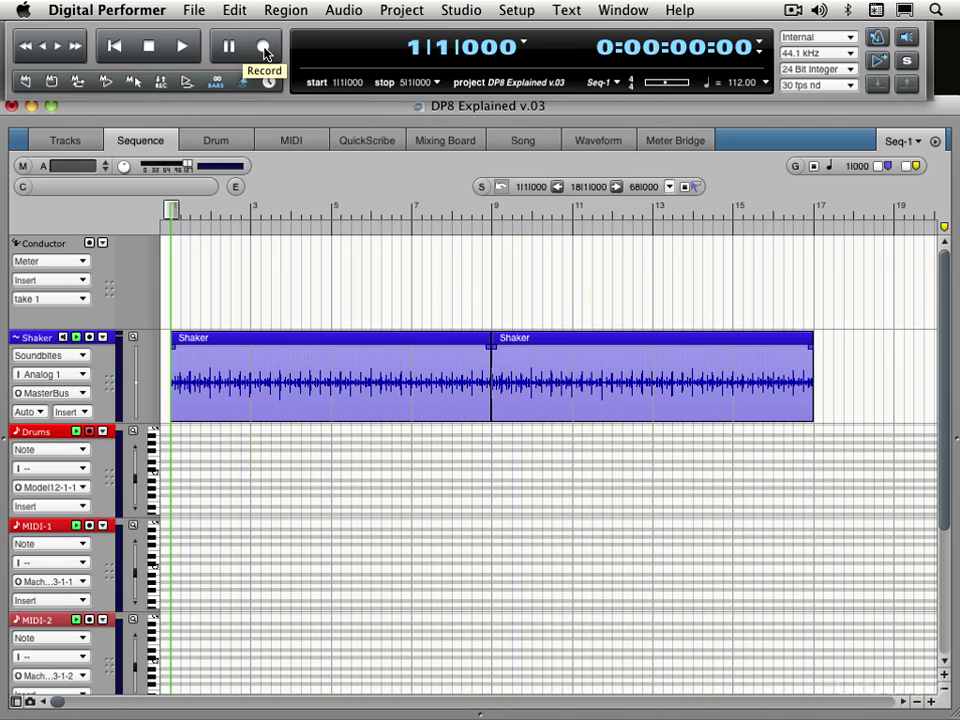
Step: Record a drum part on the Drums track across the first four bars and play it back
{"action": "left_click", "coordinate": [265, 52]}
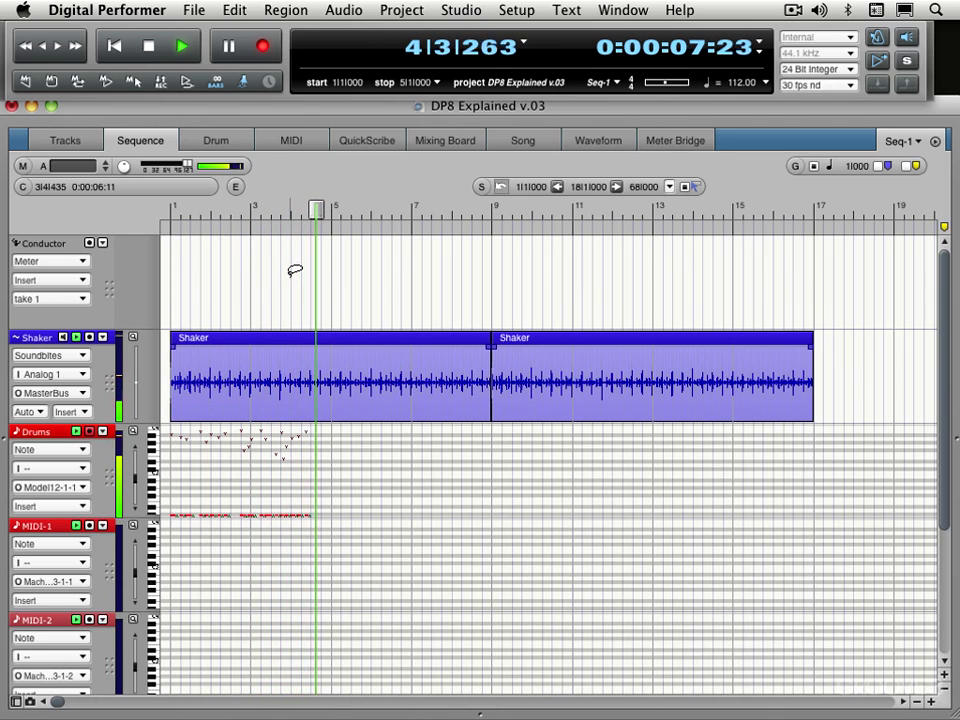
{"action": "key", "text": "space"}
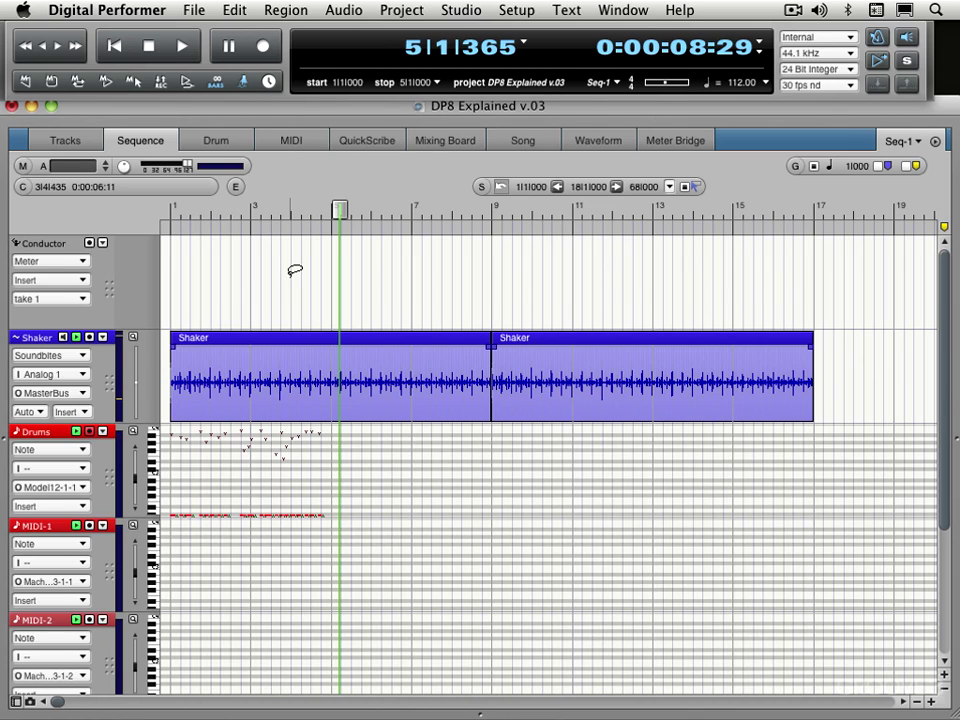
{"action": "key", "text": "Return"}
{"action": "key", "text": "space"}
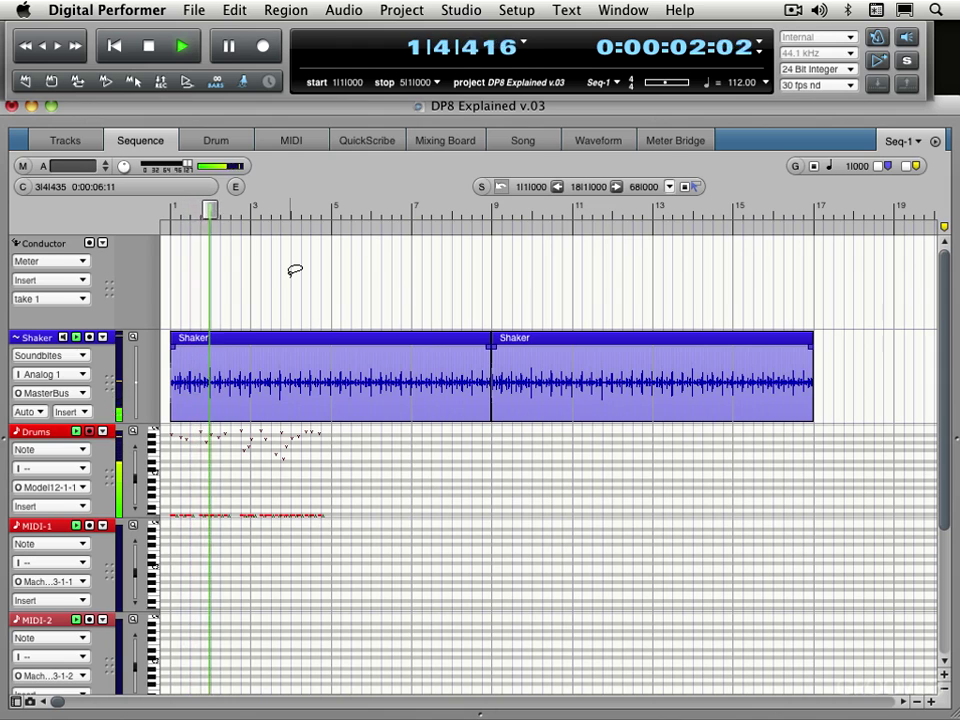
{"action": "key", "text": "space"}
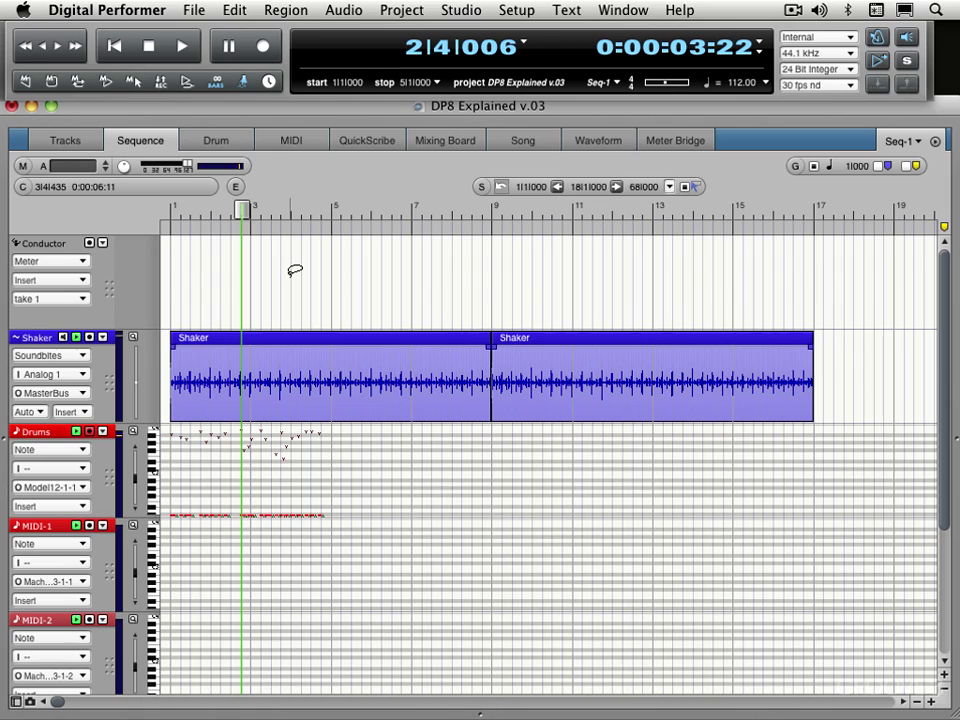
Step: Show the Event List in the Track Inspector sidebar and point it at the Drums track
{"action": "key", "text": "super+shift+i"}
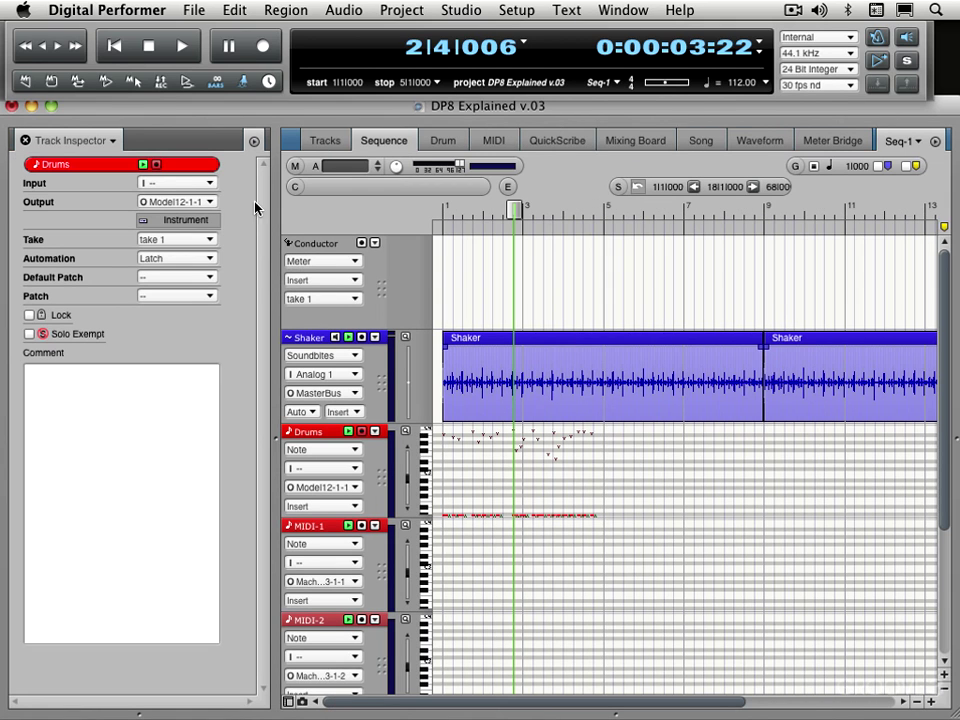
{"action": "left_click", "coordinate": [72, 140]}
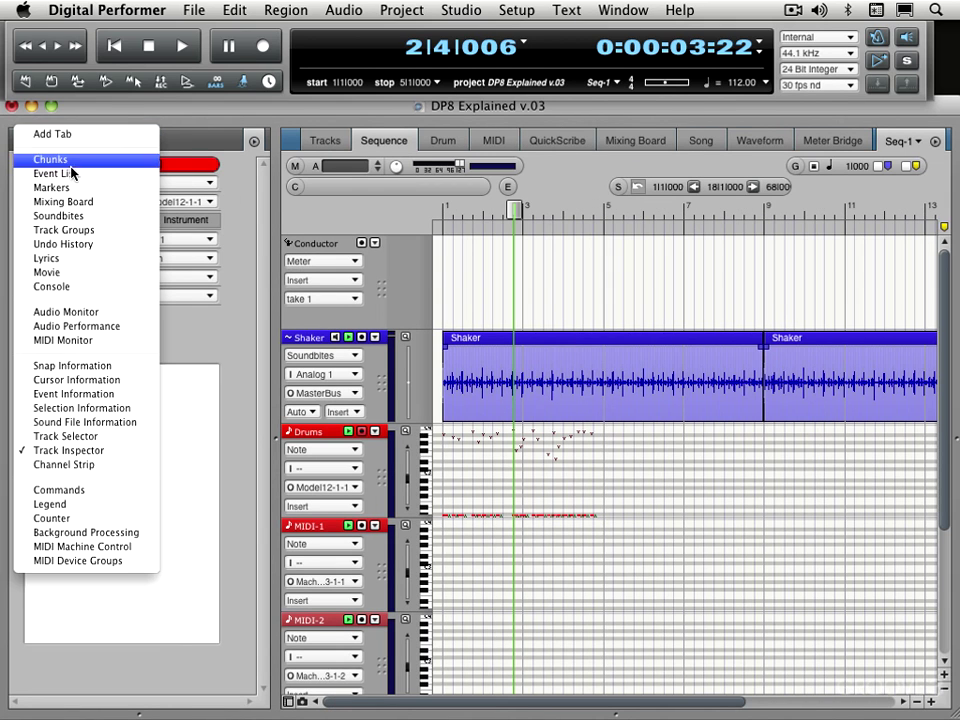
{"action": "left_click", "coordinate": [73, 176]}
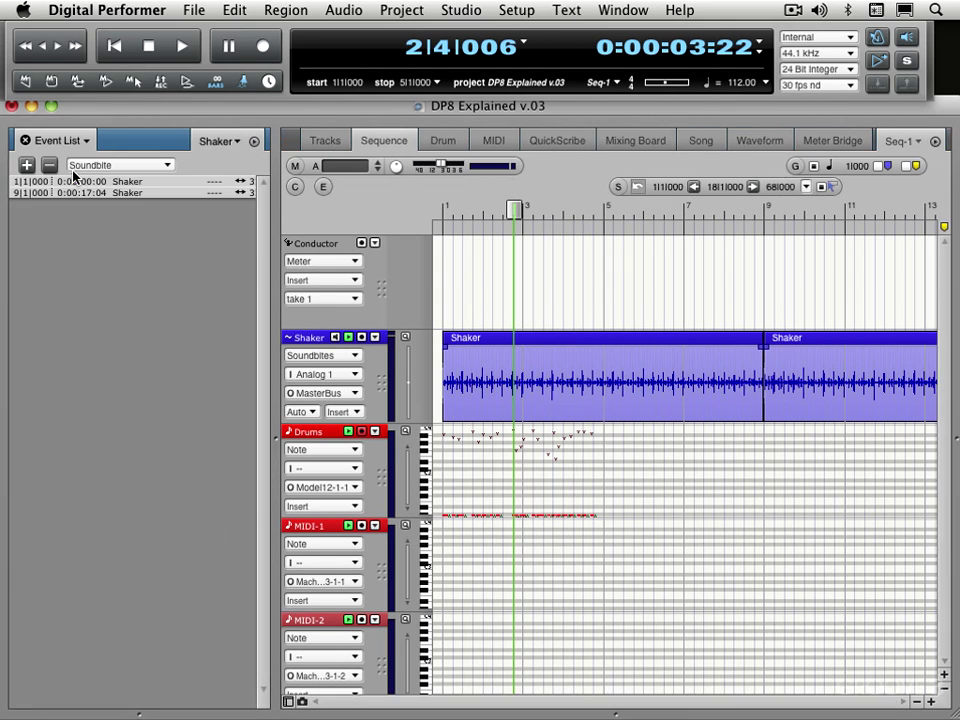
{"action": "left_click", "coordinate": [236, 141]}
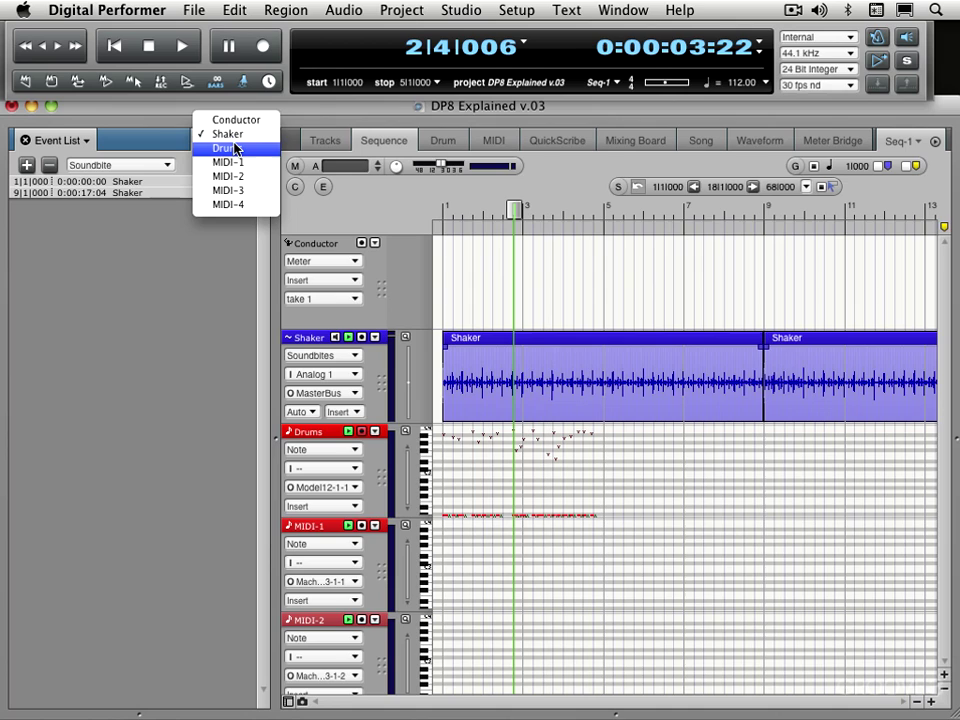
{"action": "left_click", "coordinate": [236, 148]}
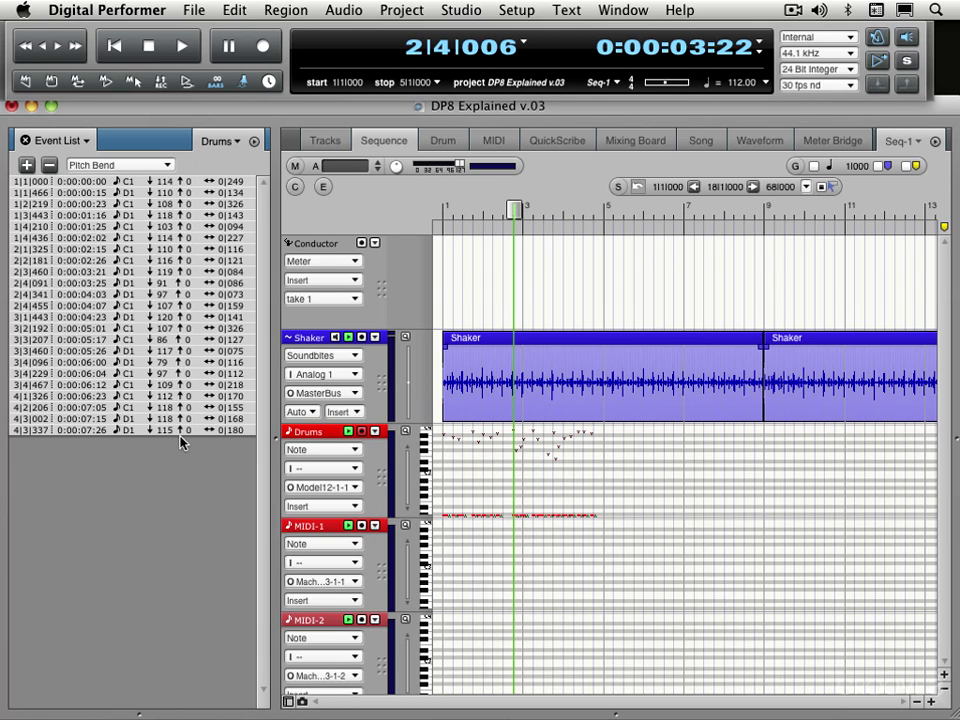
Step: Turn off the Frames and Duration columns in Time Formats' Event Information
{"action": "key", "text": "shift+t"}
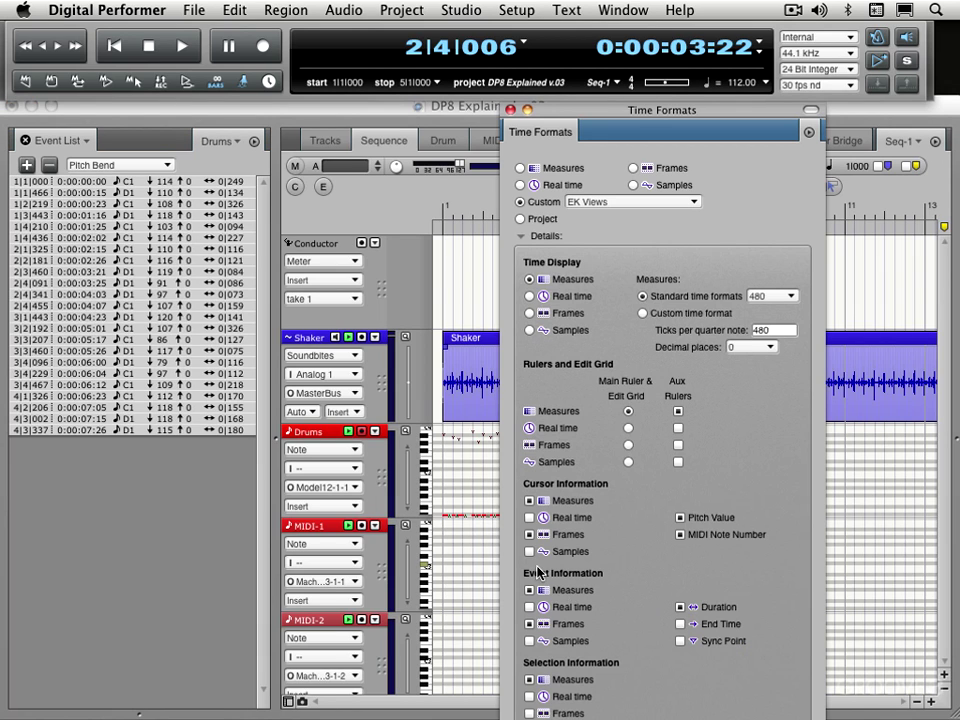
{"action": "left_click", "coordinate": [527, 624]}
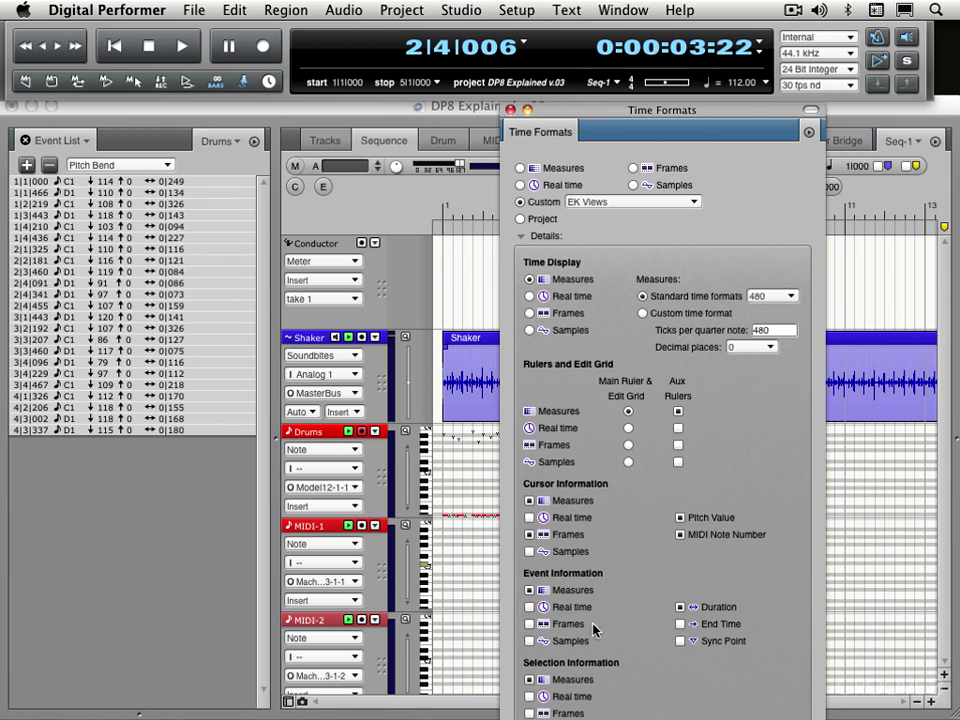
{"action": "left_click", "coordinate": [680, 607]}
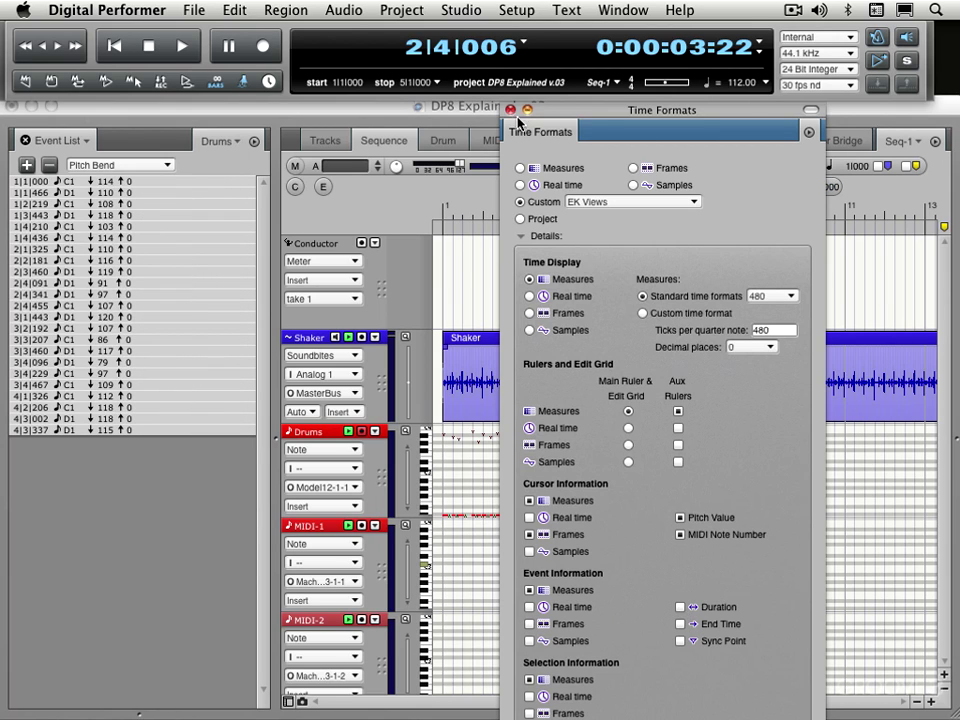
{"action": "key", "text": "shift+t"}
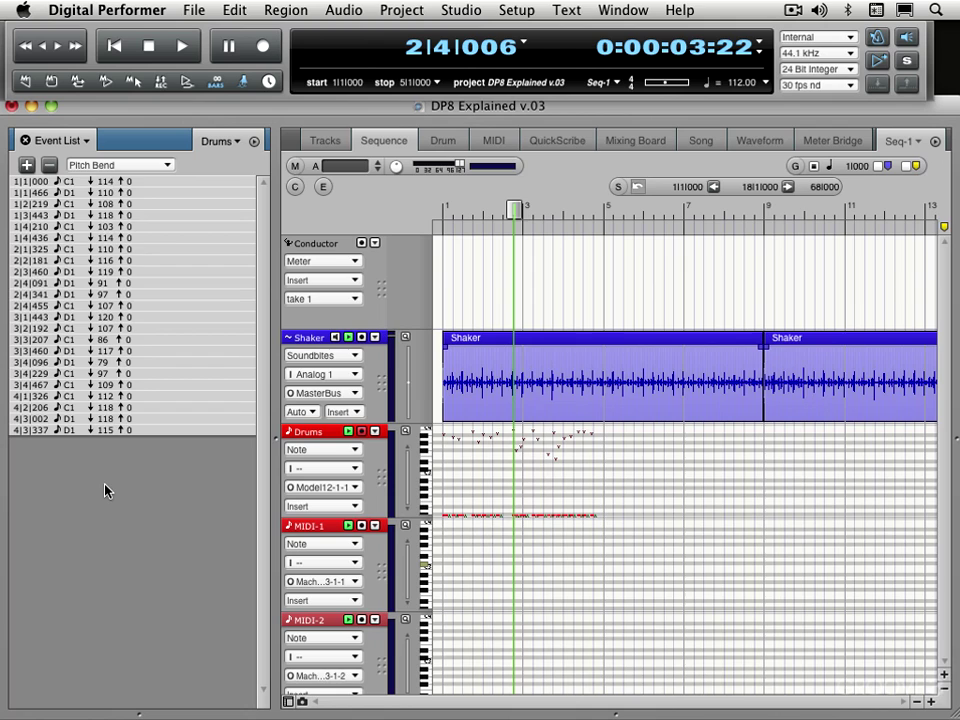
Step: Bring up Region > Quantize and keep it set to quantize Notes only
{"action": "left_click", "coordinate": [286, 10]}
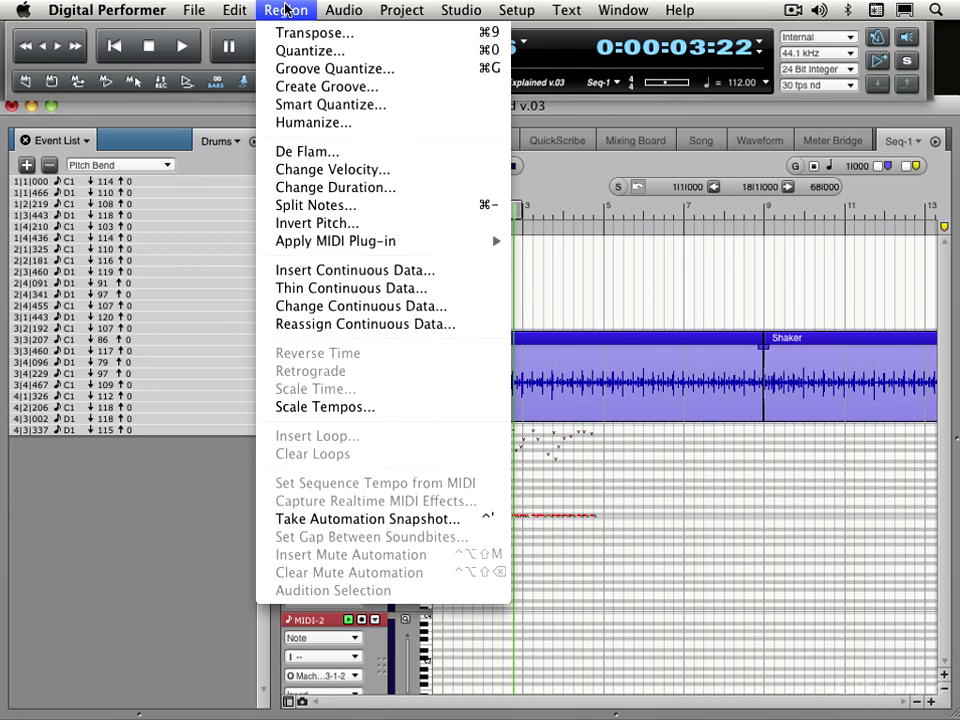
{"action": "left_click", "coordinate": [298, 58]}
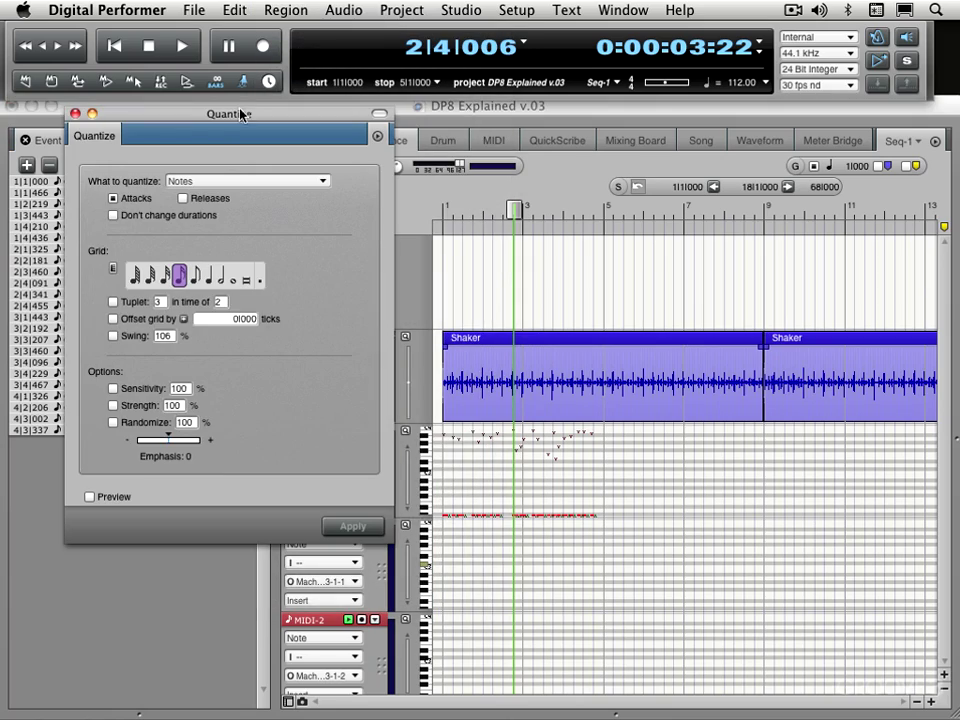
{"action": "left_click_drag", "start_coordinate": [183, 118], "coordinate": [420, 148]}
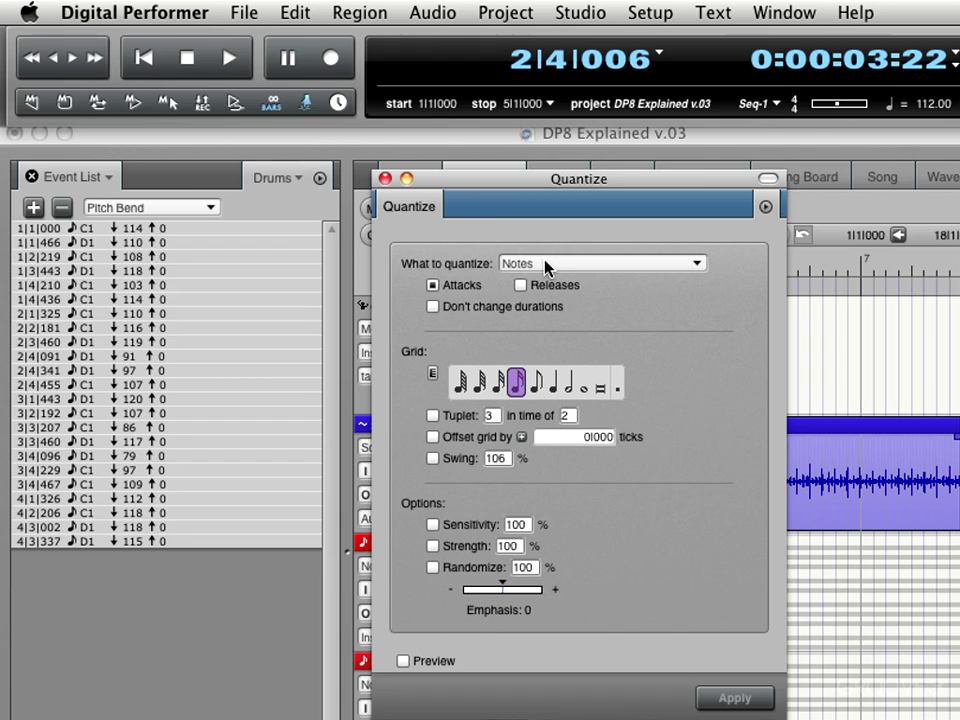
{"action": "left_click", "coordinate": [547, 264]}
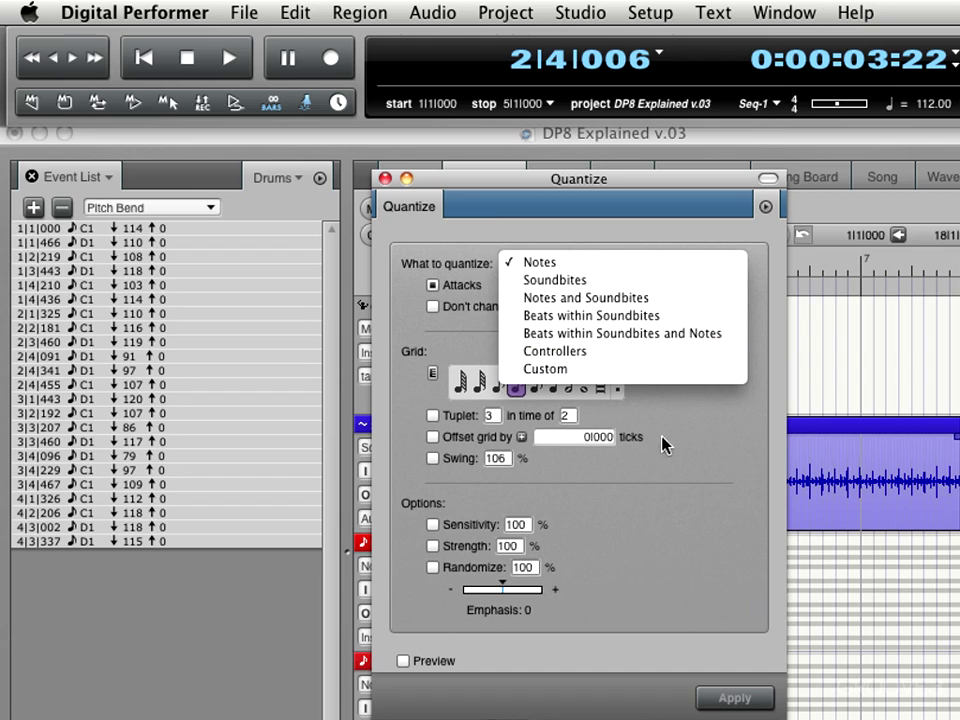
{"action": "left_click", "coordinate": [641, 515]}
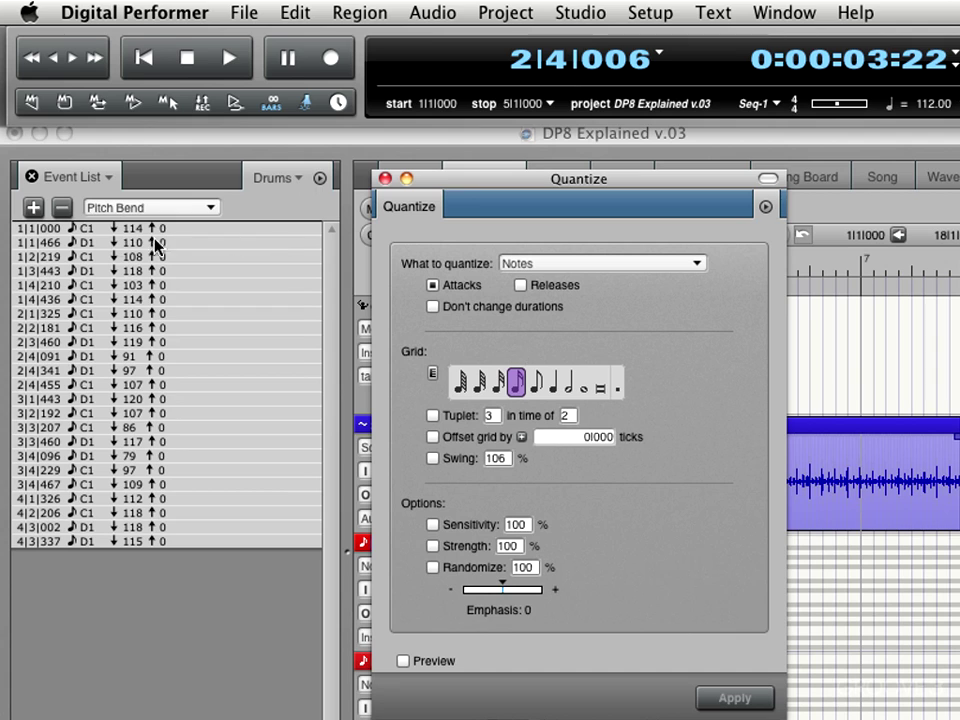
Step: Select all the Drums events in the Event List and bring the Quantize window back
{"action": "left_click", "coordinate": [20, 232]}
{"action": "left_click_drag", "start_coordinate": [20, 232], "coordinate": [130, 563]}
{"action": "left_click", "coordinate": [790, 12]}
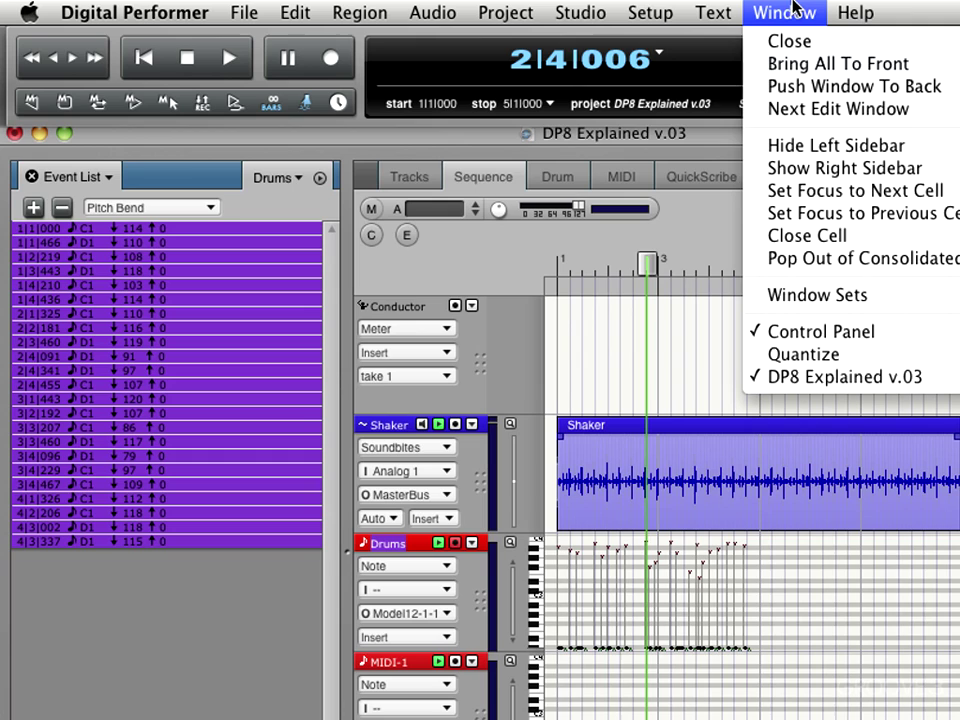
{"action": "left_click", "coordinate": [800, 355]}
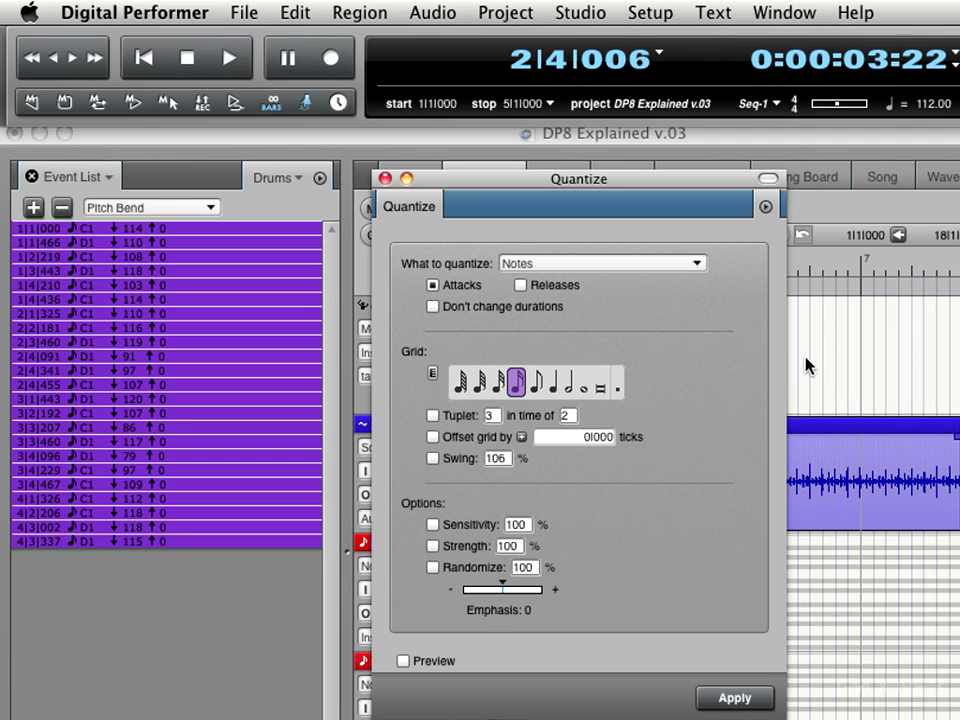
Step: Quantize the drum notes to sixteenths and play them from the start, stopping at 3|4|207
{"action": "left_click", "coordinate": [737, 700]}
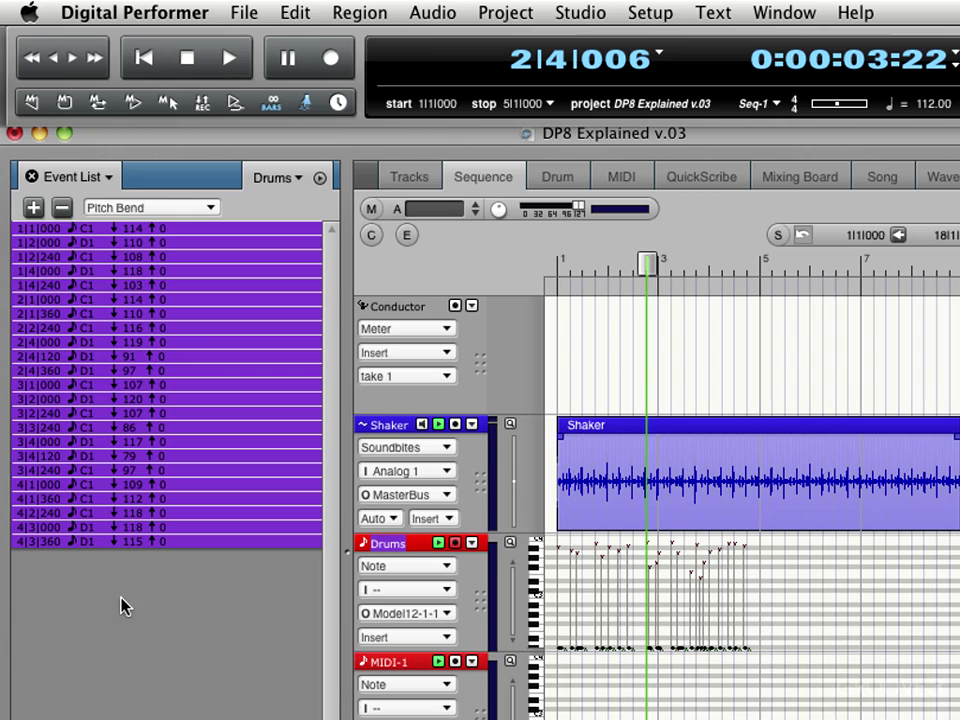
{"action": "left_click", "coordinate": [76, 527]}
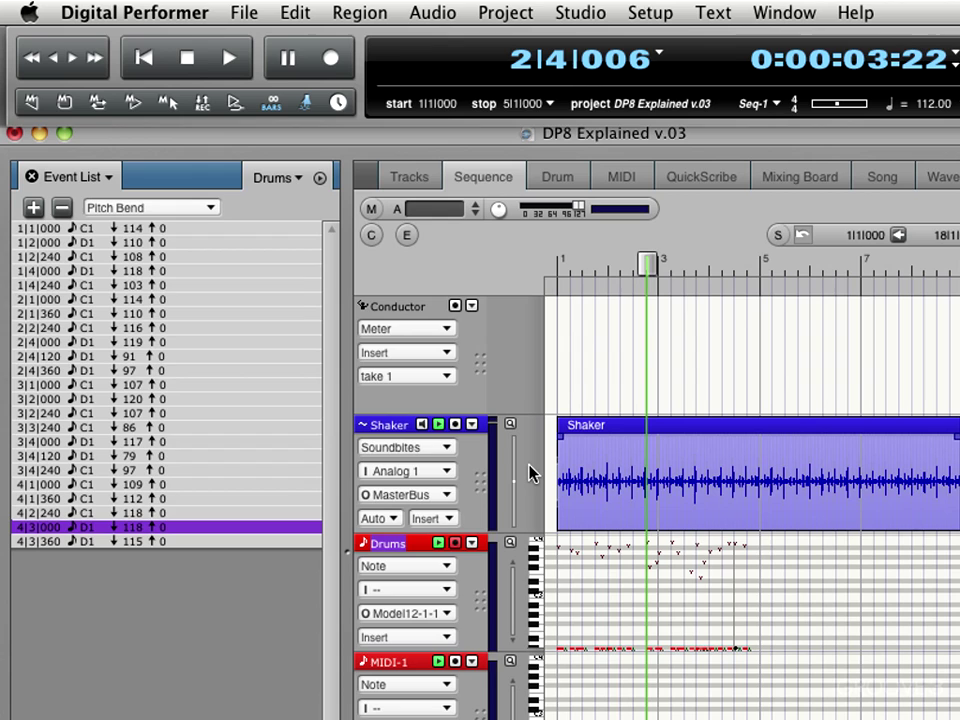
{"action": "key", "text": "Return"}
{"action": "key", "text": "space"}
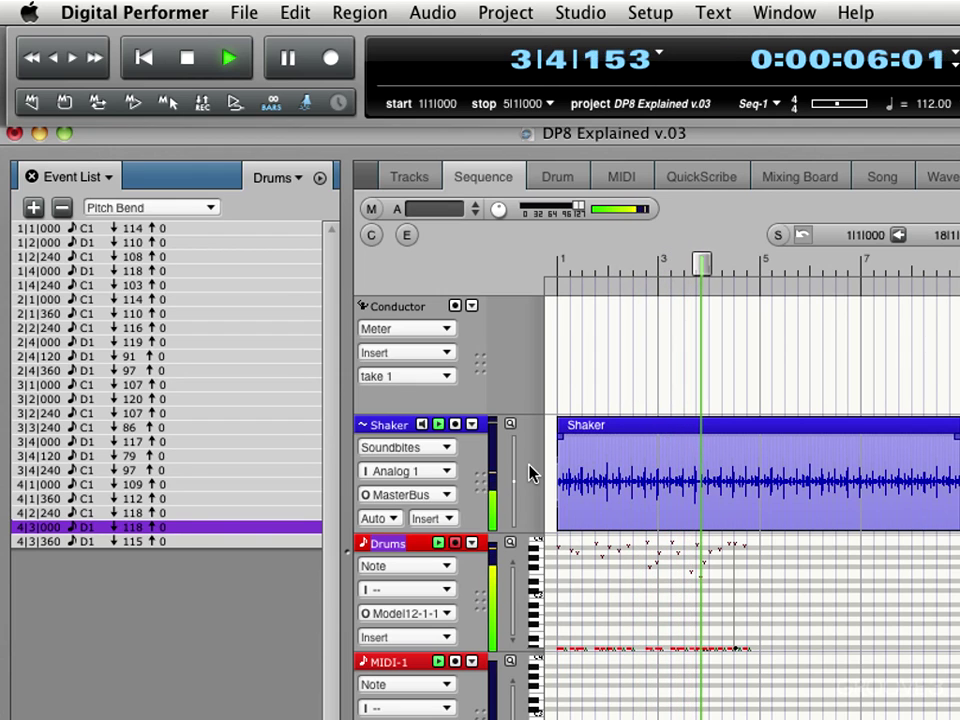
{"action": "key", "text": "space"}
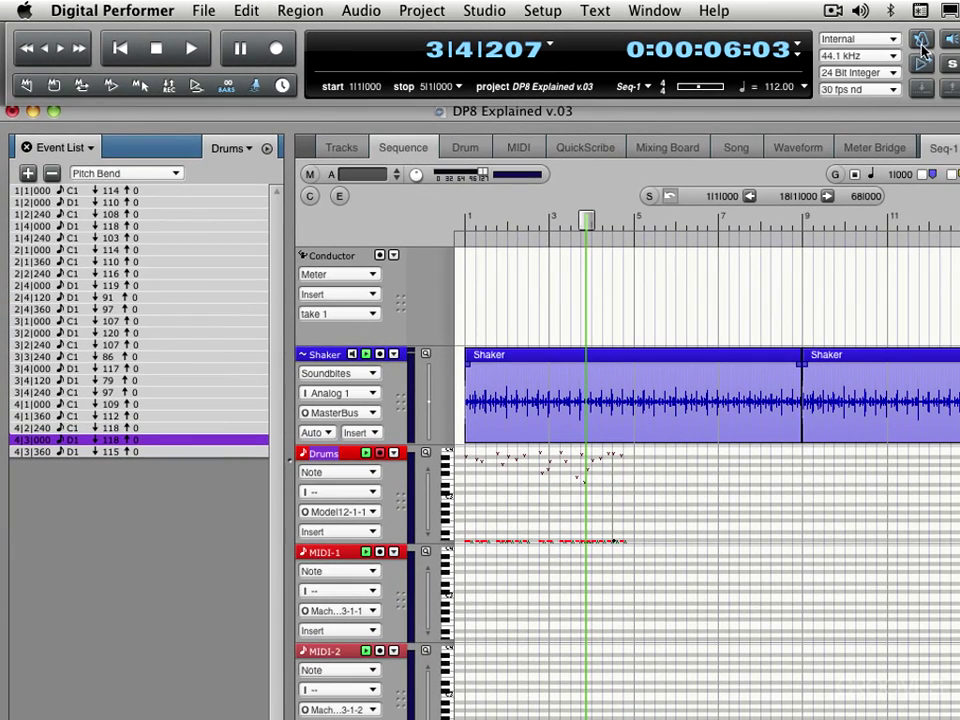
Step: Set the click to Always click and replay the drums from the start, stopping at 3|1|287
{"action": "double_click", "coordinate": [925, 42]}
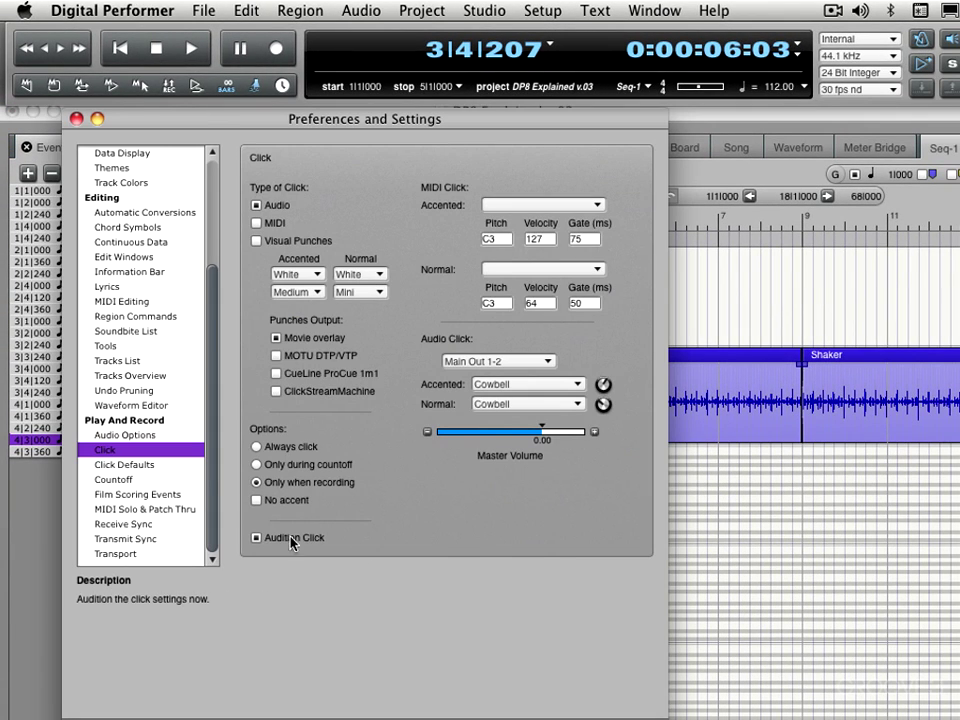
{"action": "left_click", "coordinate": [274, 449]}
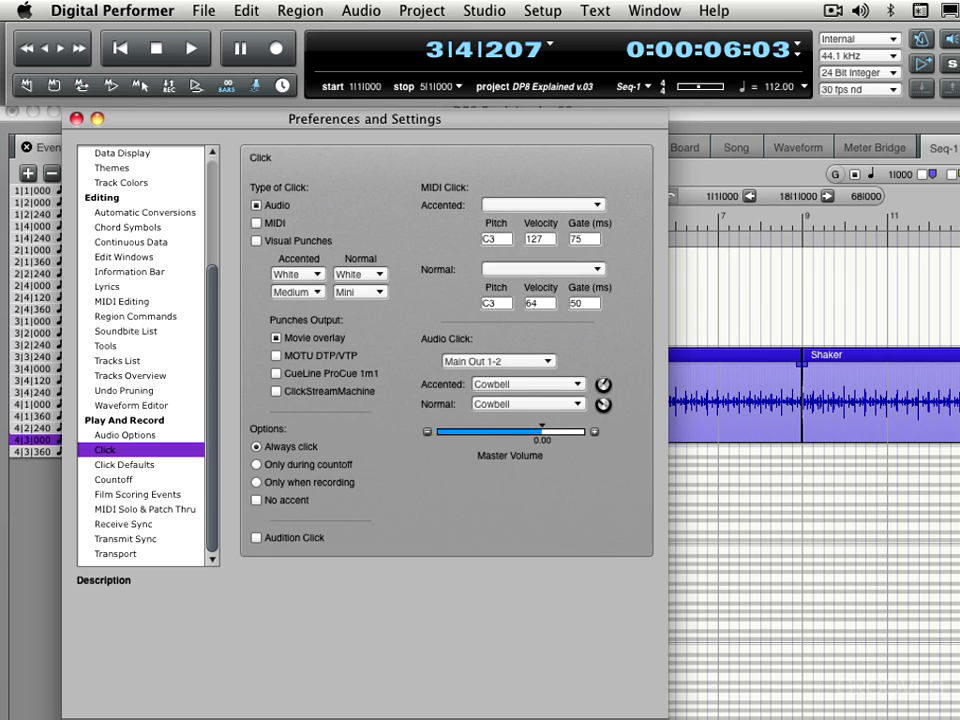
{"action": "key", "text": "super+w"}
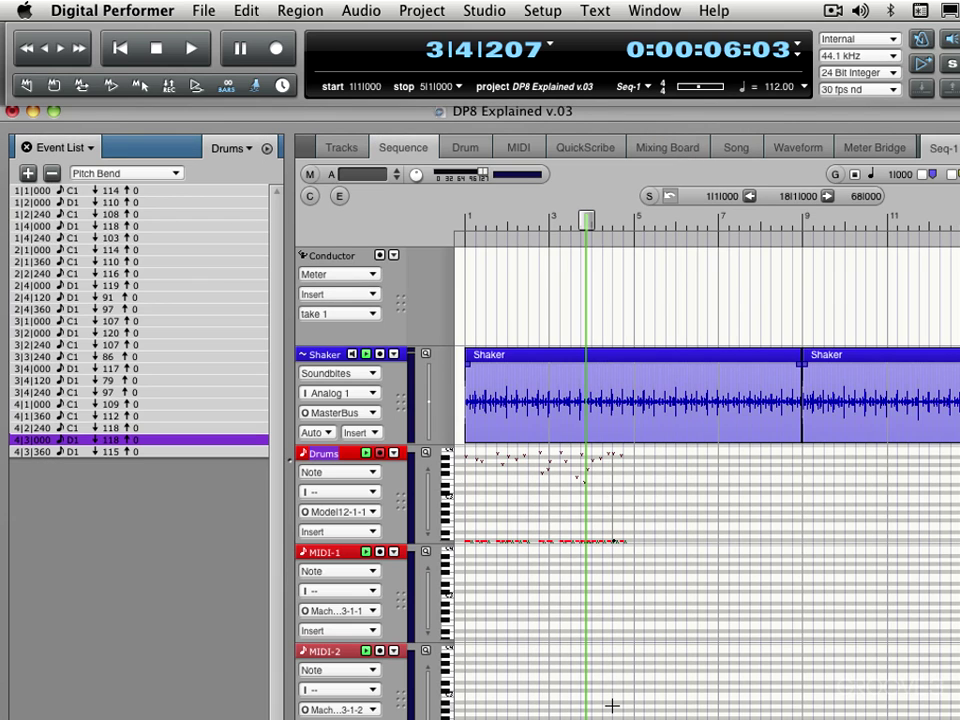
{"action": "key", "text": "Return"}
{"action": "key", "text": "space"}
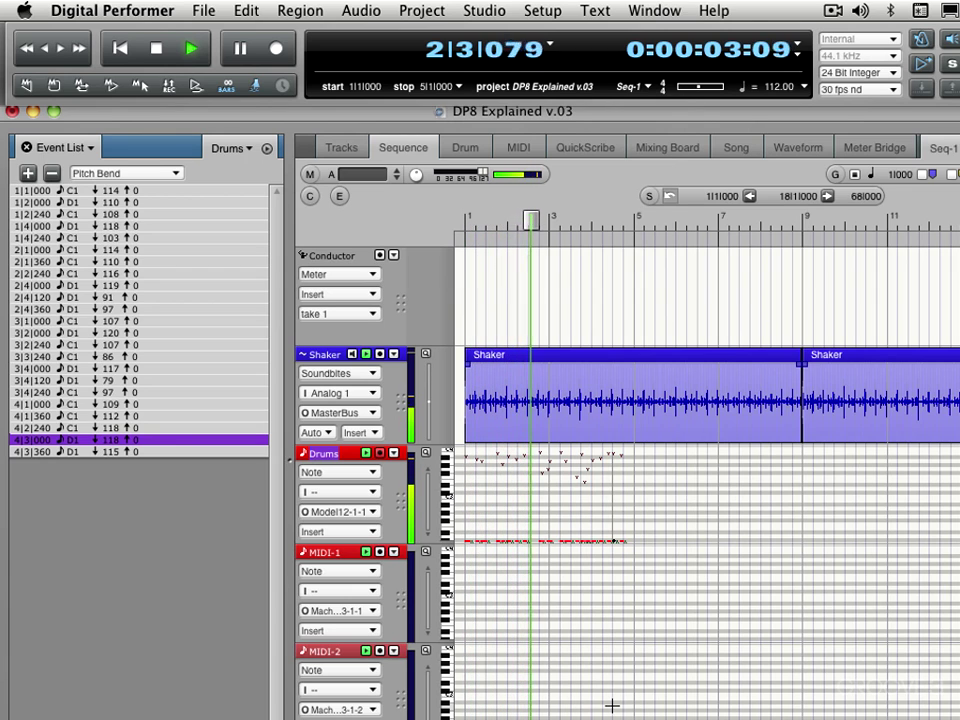
{"action": "key", "text": "space"}
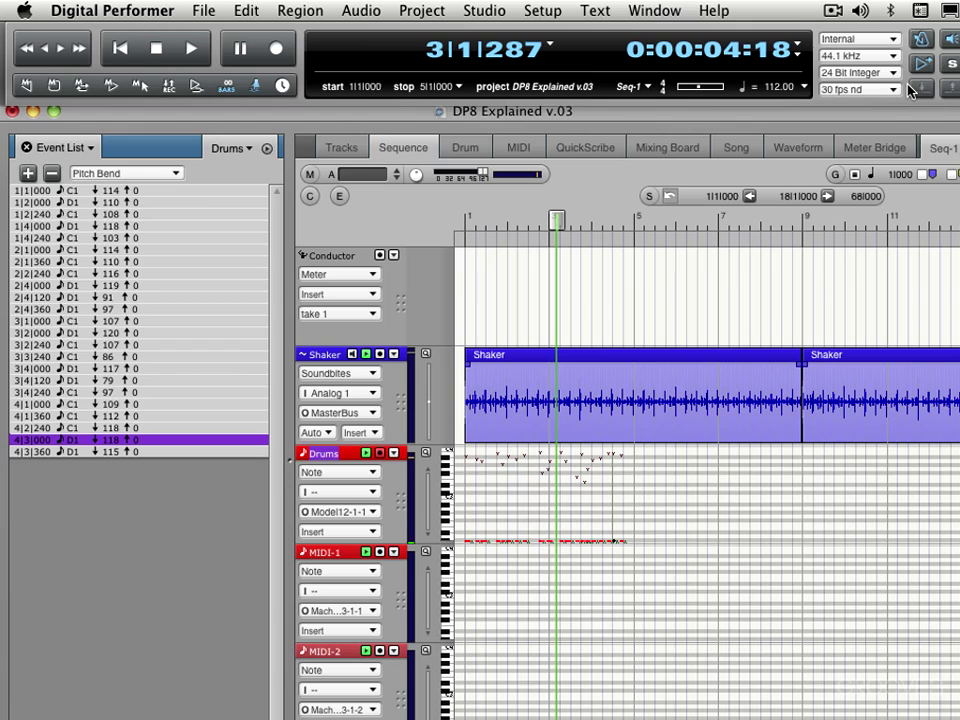